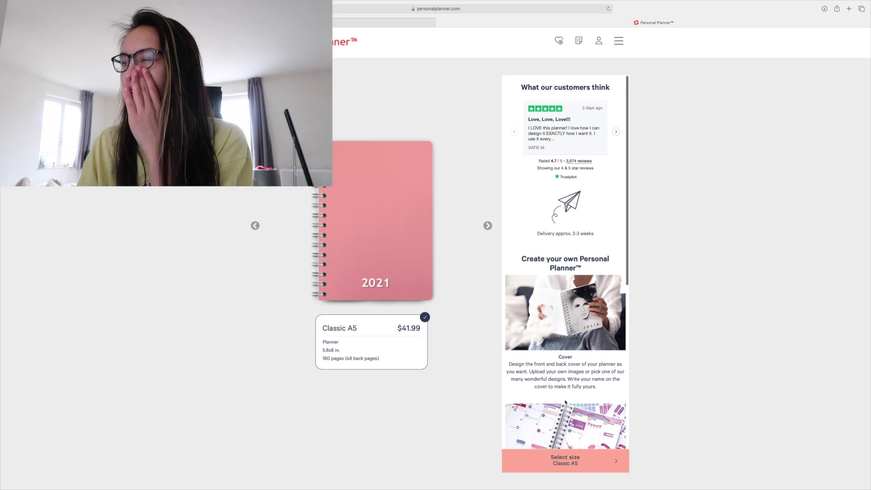
Start customizing the Classic A5 planner from its product panel.
scroll(566, 402, down, 7)
scroll(566, 402, up, 10)
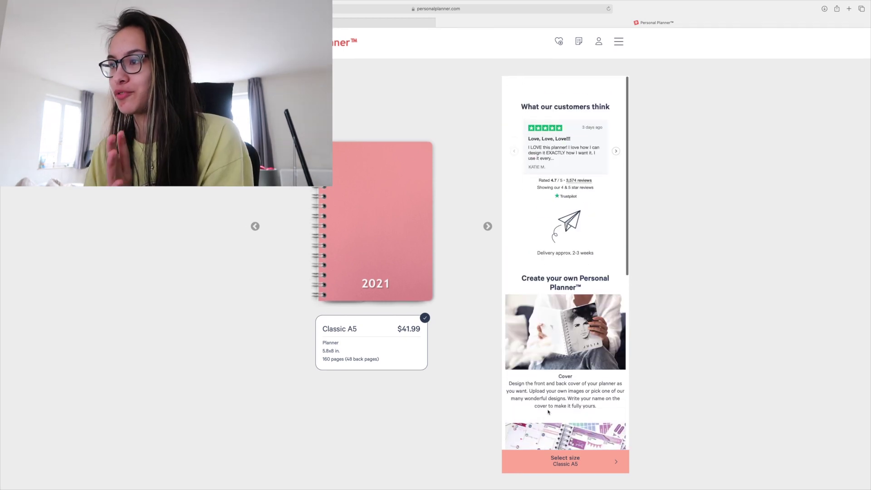
scroll(548, 412, down, 8)
click(552, 462)
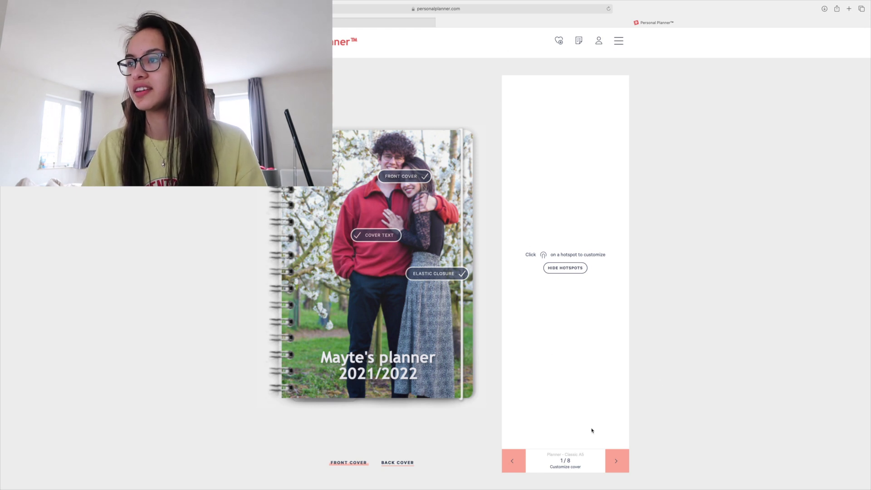
Change the front cover text to 'Planner' and '2021 // 2022', keeping a white elastic closure.
click(408, 178)
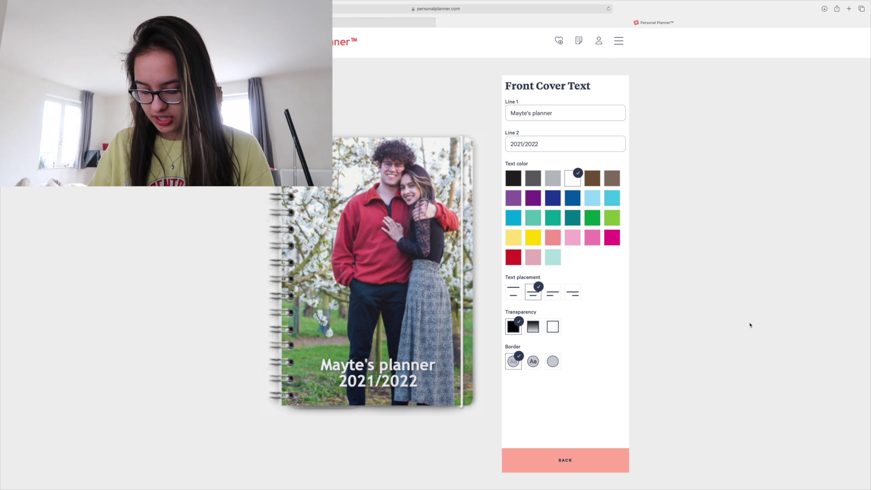
click(525, 143)
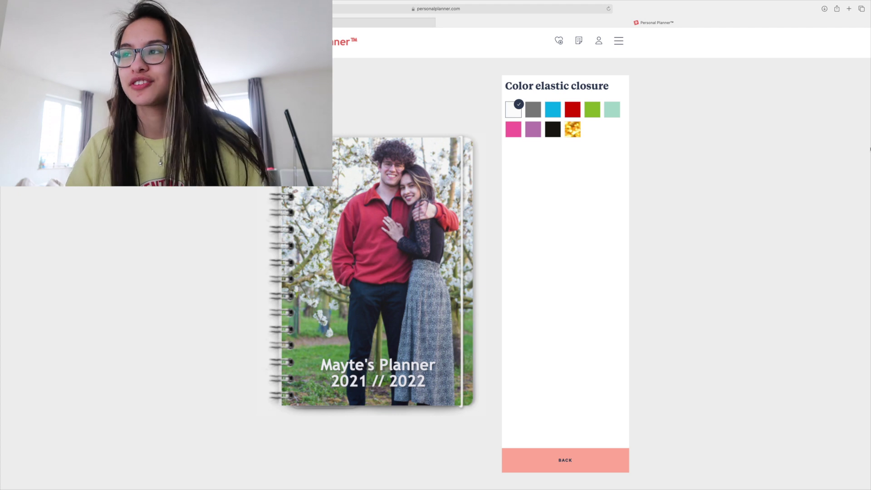
click(434, 294)
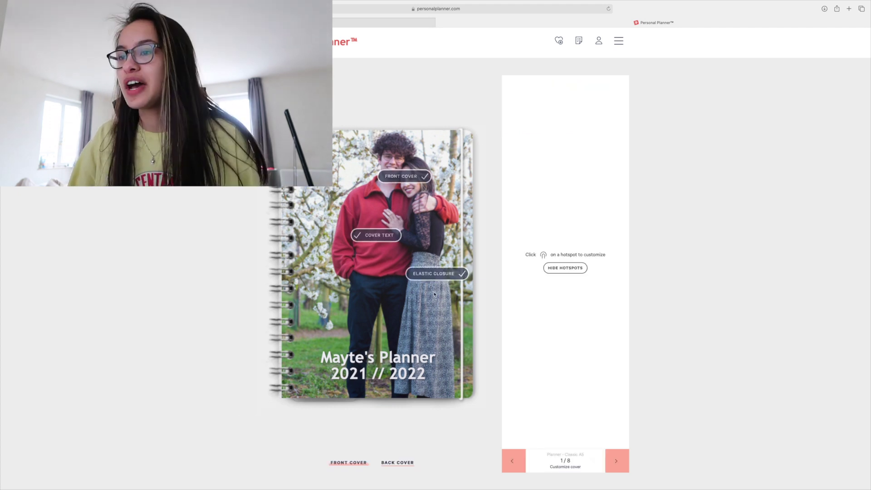
Preview the black photo-grid back cover, then advance to step 2 of 8.
click(402, 462)
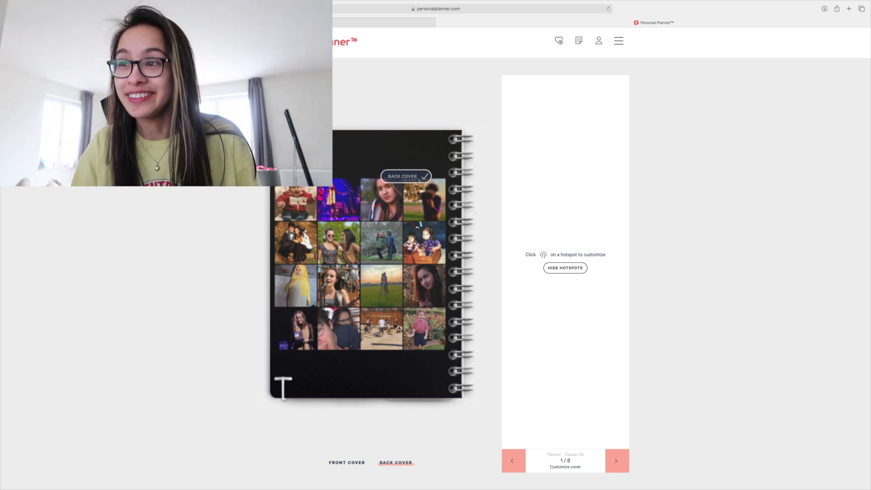
click(625, 467)
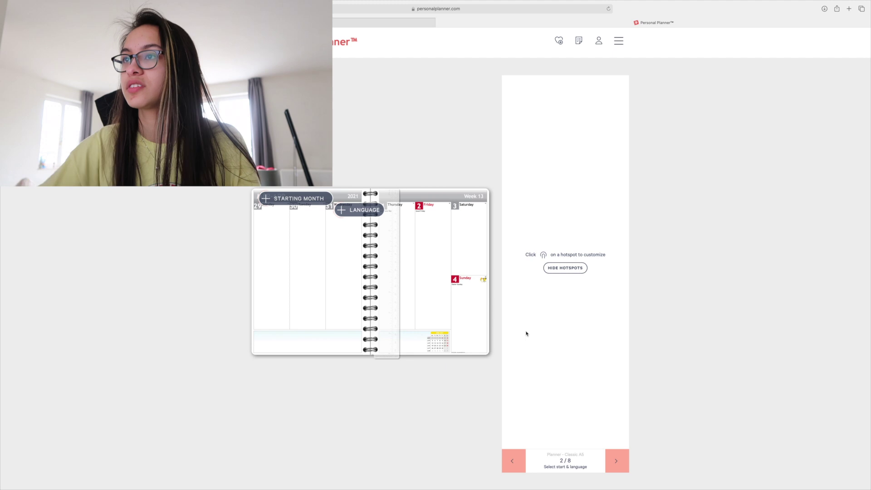
Set the start month to August 2021, keep English, and review the national holidays choices.
click(297, 199)
click(550, 241)
click(359, 210)
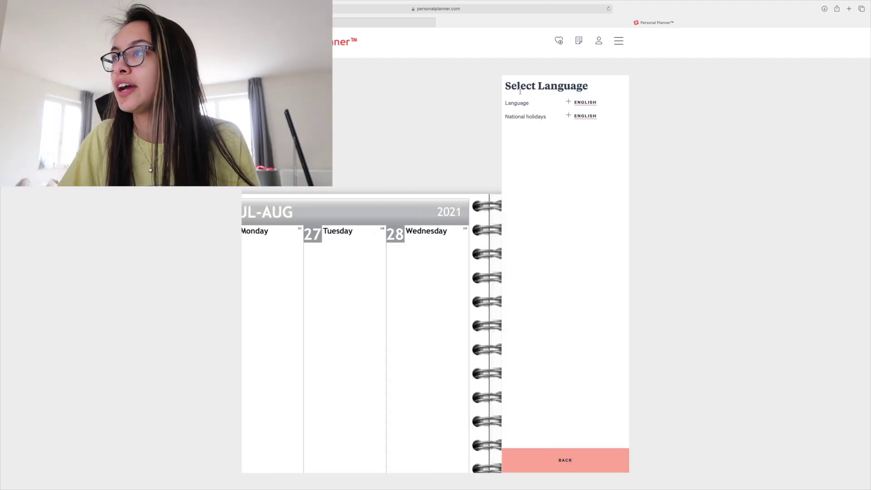
click(585, 102)
click(534, 150)
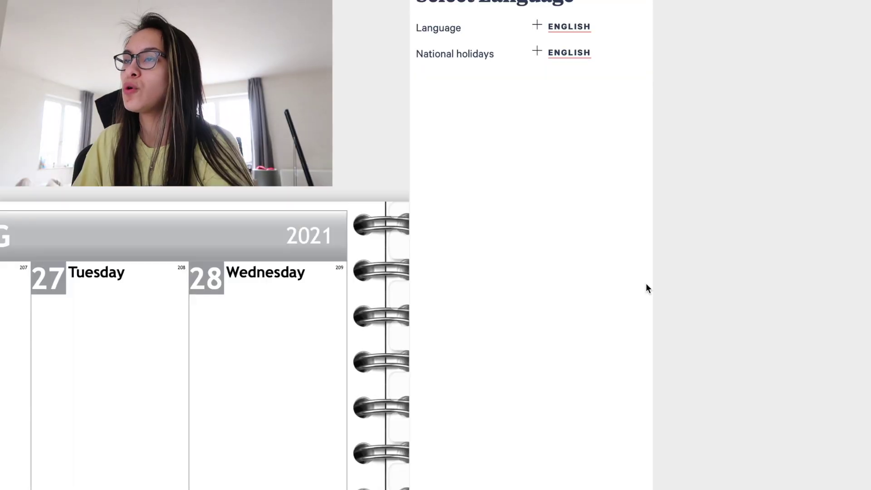
click(569, 53)
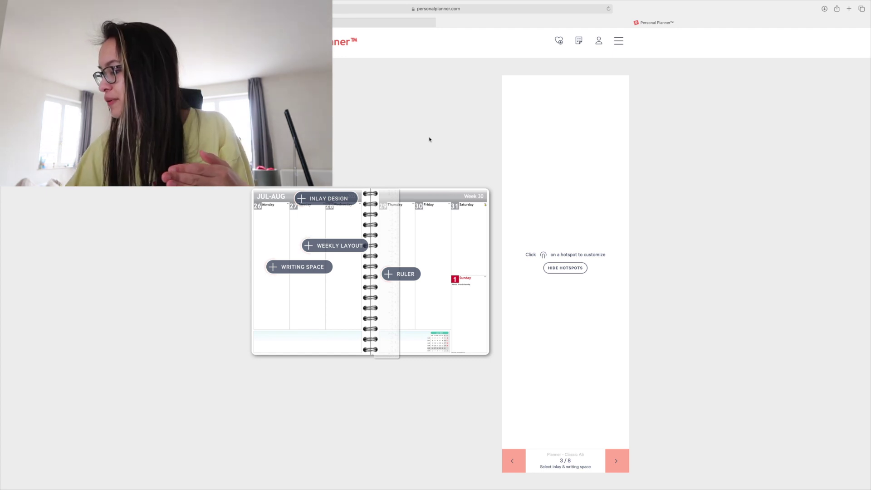
Try several page header designs, settling on black with orange flowers.
click(326, 198)
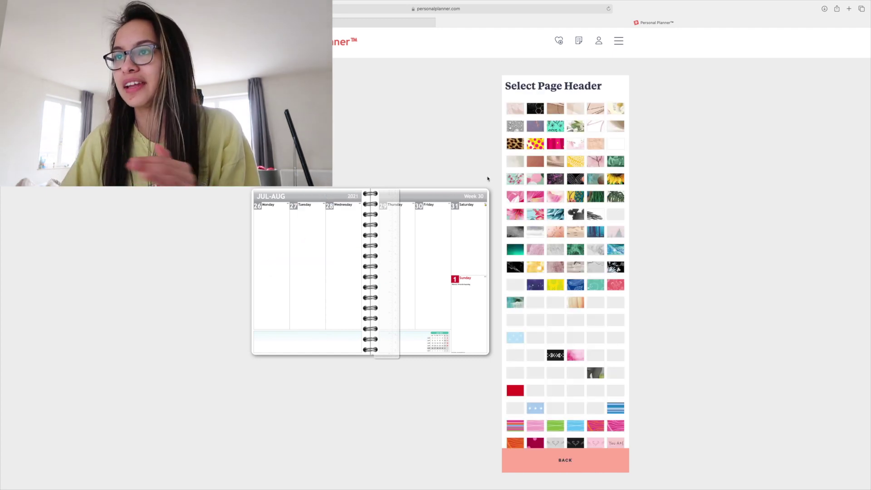
scroll(591, 233, down, 3)
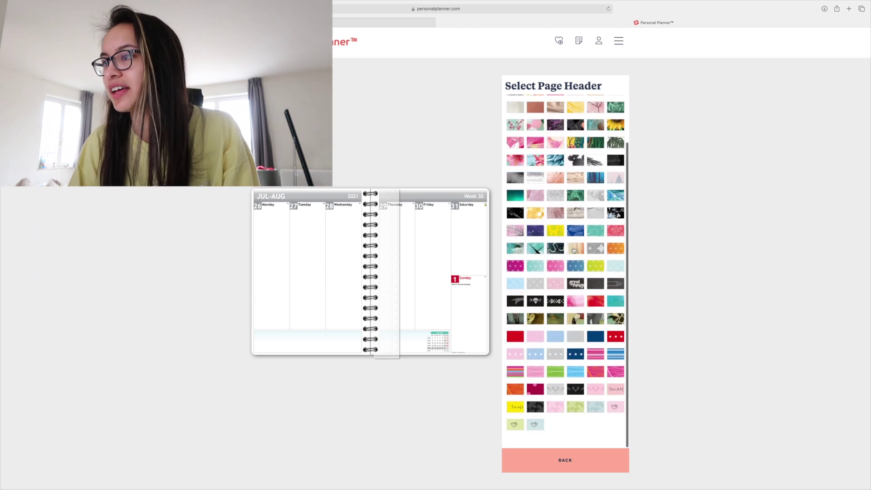
click(579, 290)
scroll(580, 290, up, 3)
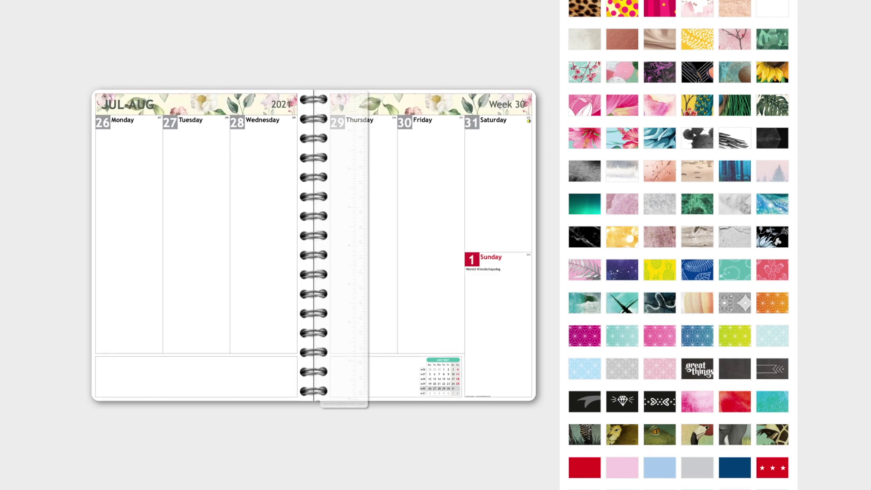
click(555, 178)
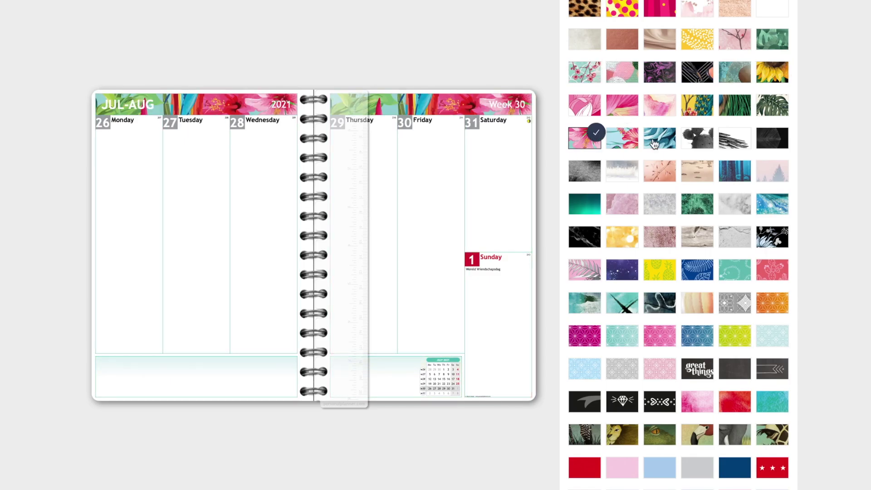
scroll(568, 272, down, 3)
click(575, 269)
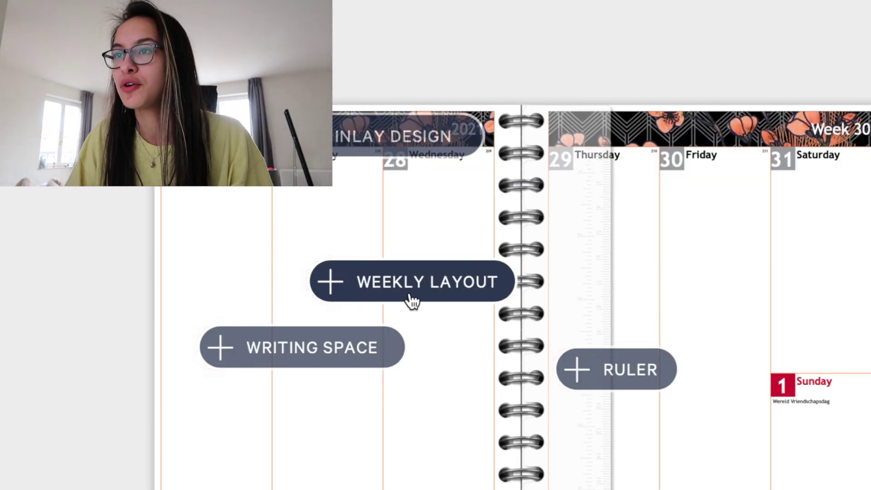
Check the weekly layout and give the top writing space ruled lines.
click(408, 289)
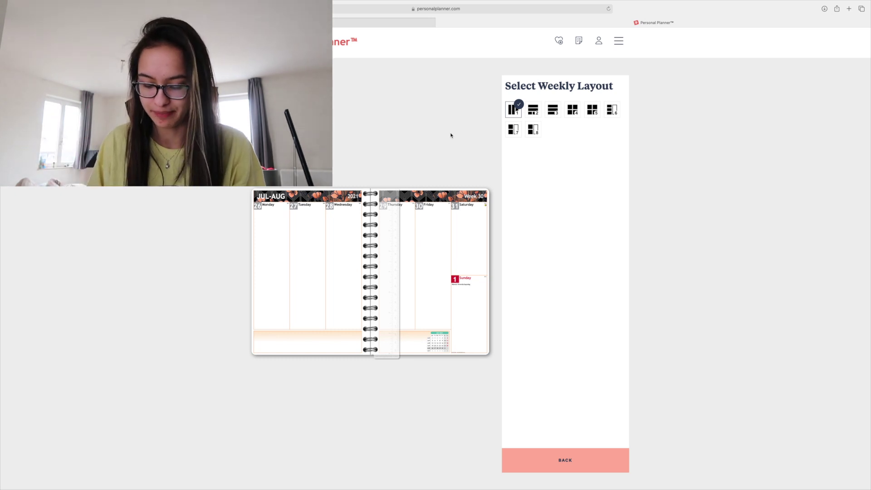
click(540, 462)
click(299, 268)
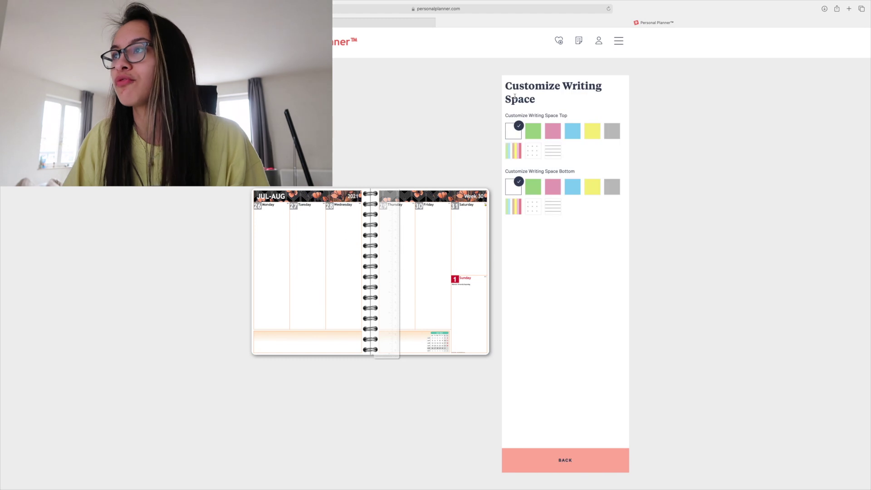
click(553, 152)
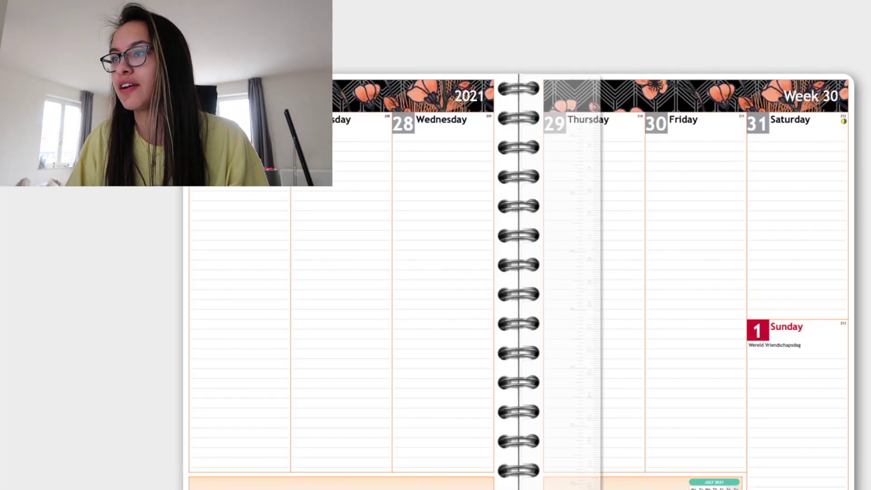
Preview grey, teal and blue rulers, keep the ruler white, and continue to modules.
click(589, 317)
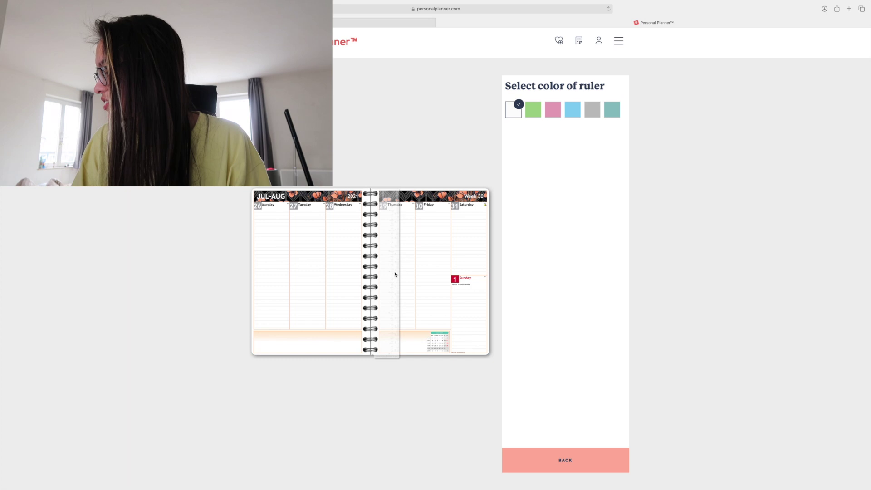
click(599, 116)
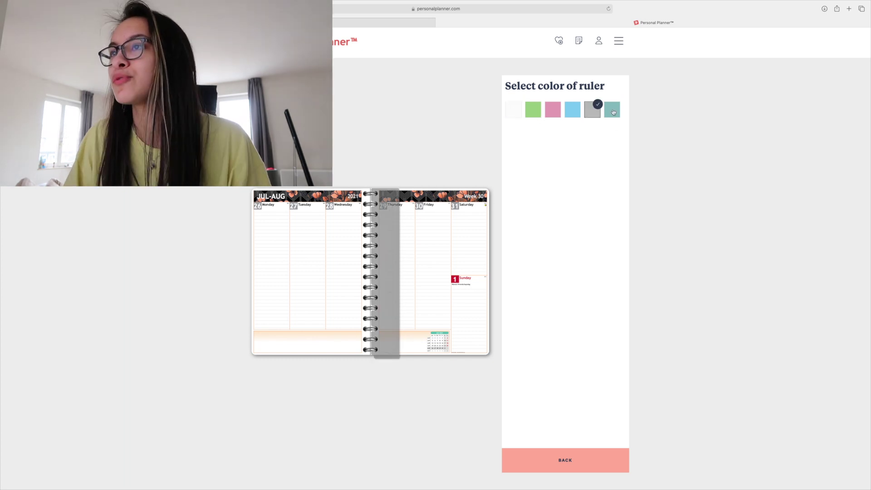
click(607, 112)
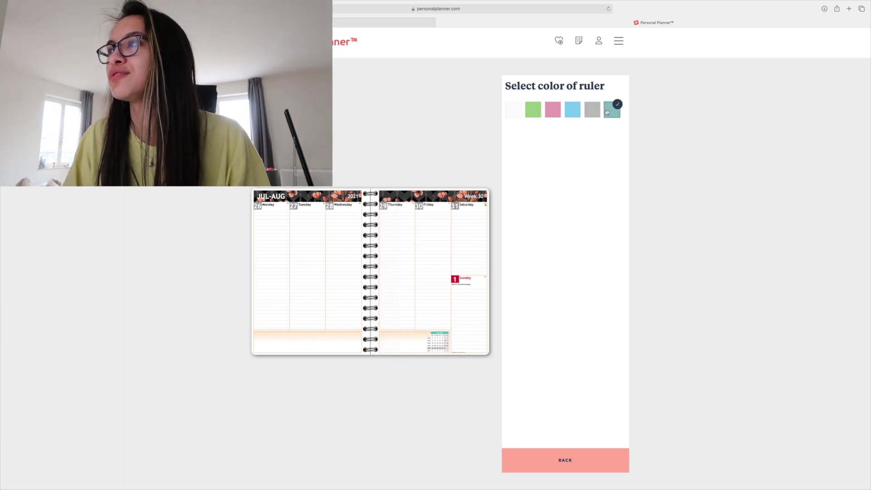
click(570, 110)
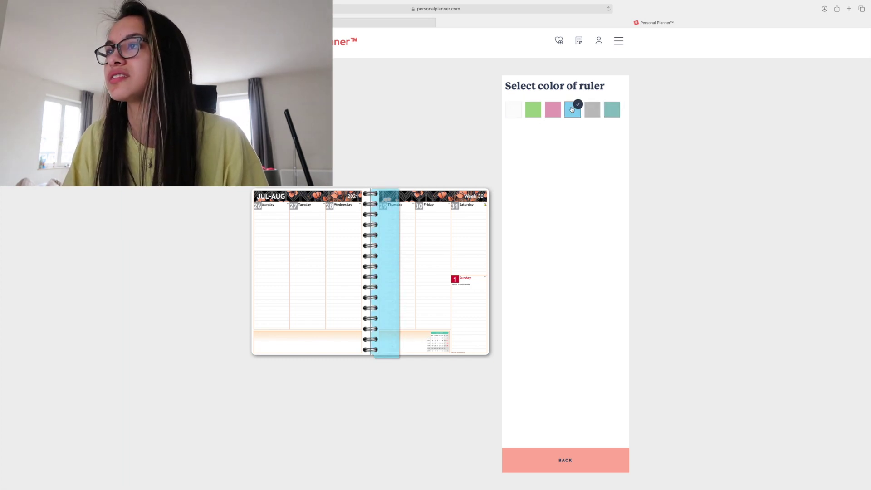
click(512, 113)
click(565, 460)
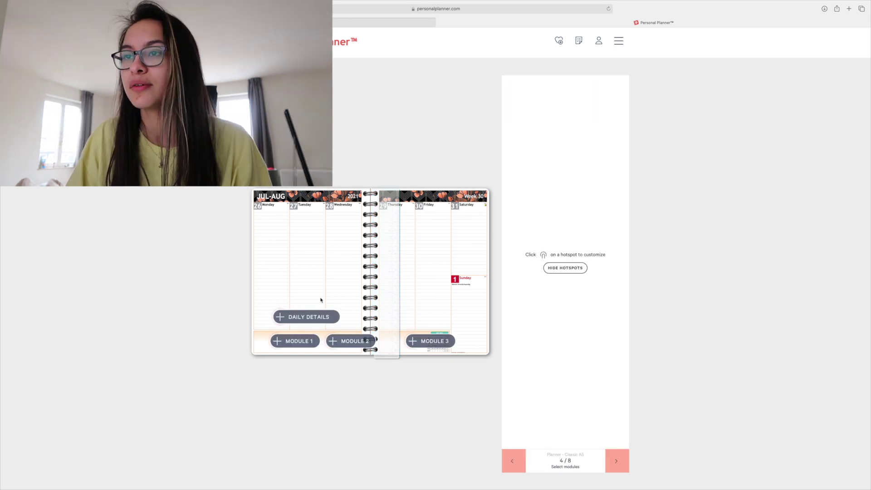
Turn on weather in the daily details and choose the first timetable layout.
click(305, 315)
click(572, 104)
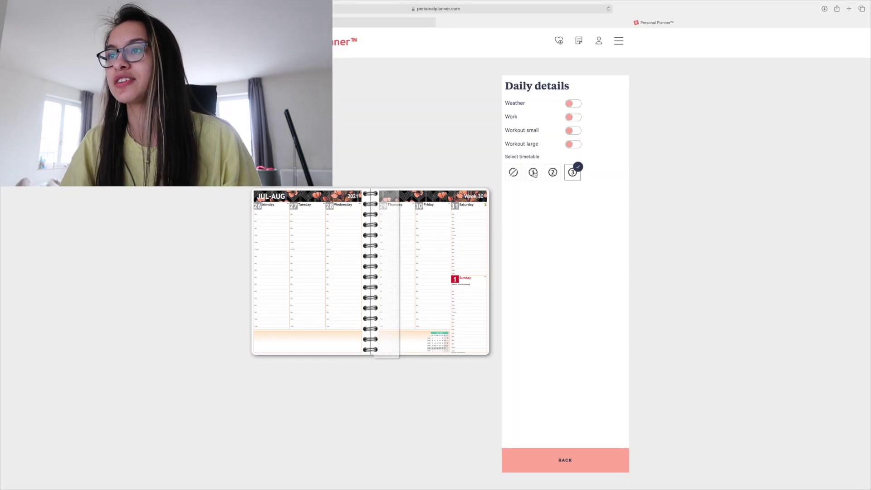
click(535, 174)
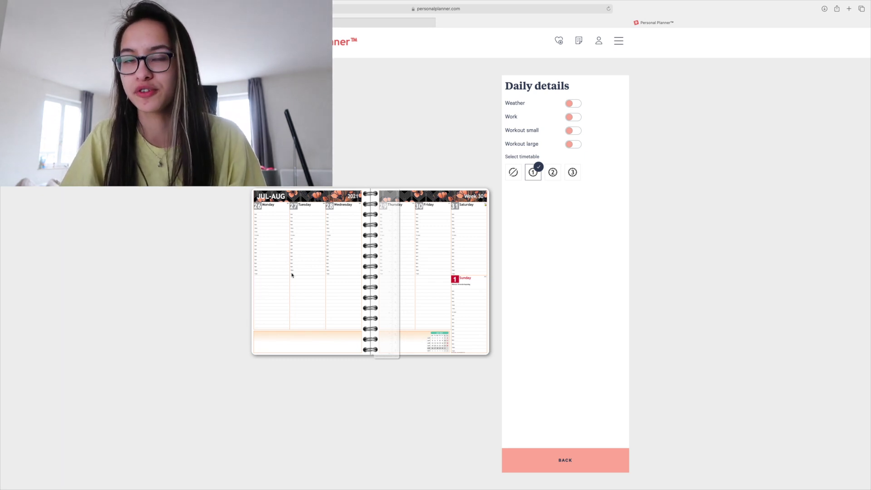
Fill the three bottom modules with 7 Meals, the Weekly Boost image, and Blank.
click(300, 345)
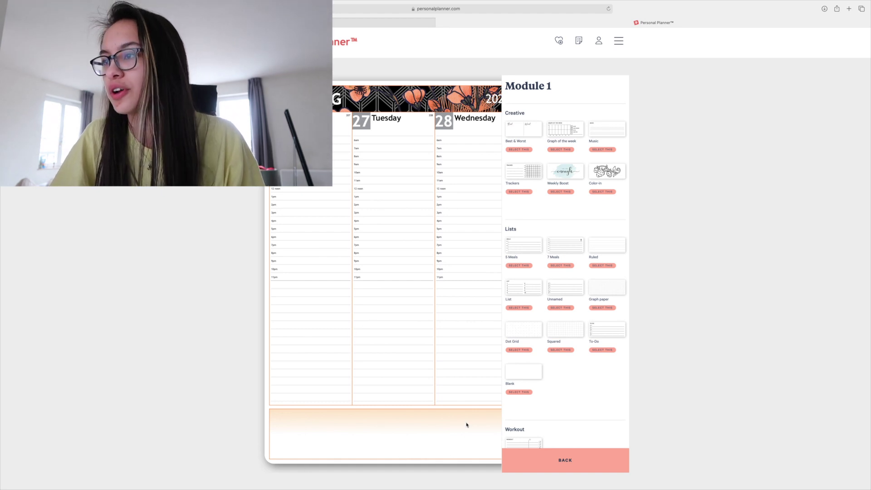
scroll(545, 358, down, 5)
scroll(545, 358, up, 5)
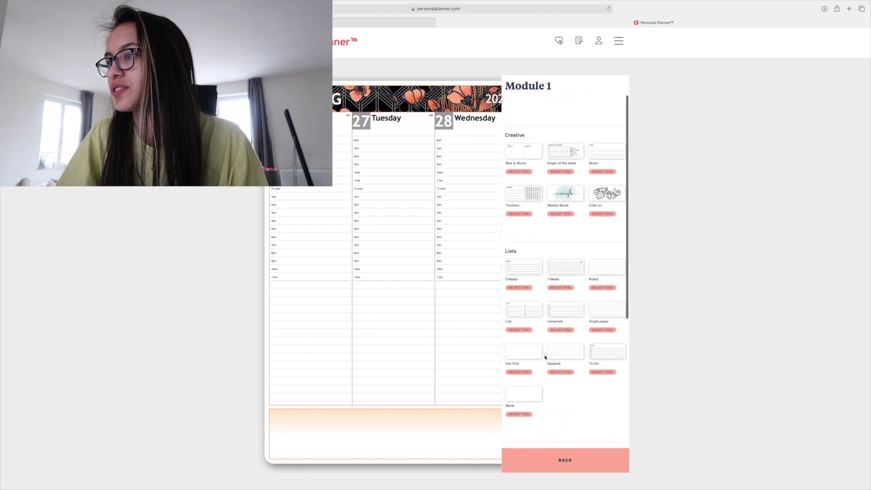
scroll(545, 358, down, 5)
scroll(545, 358, up, 5)
click(562, 266)
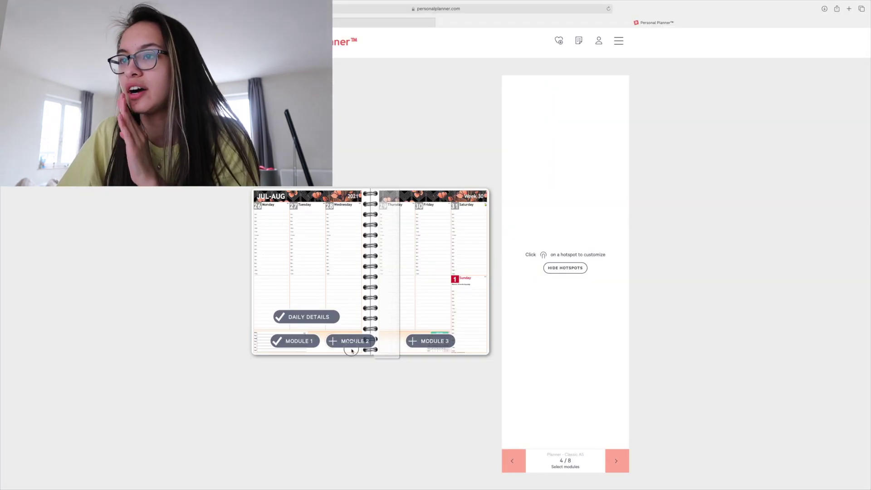
click(347, 349)
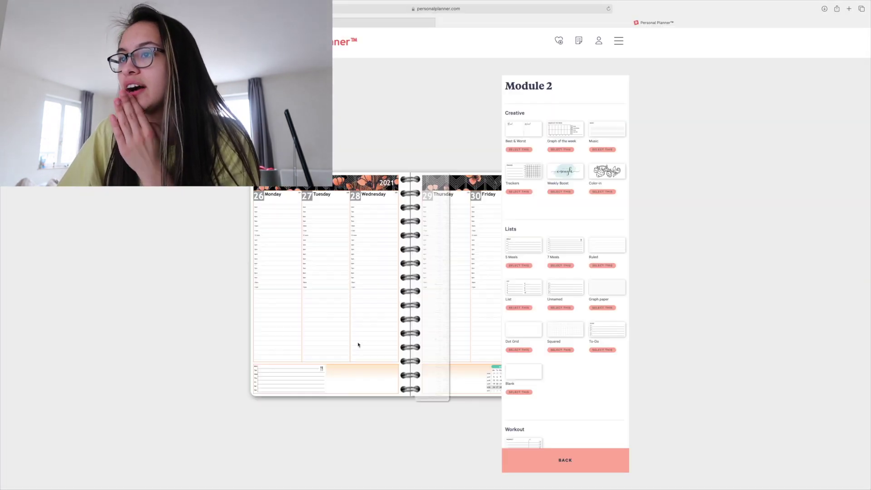
click(561, 191)
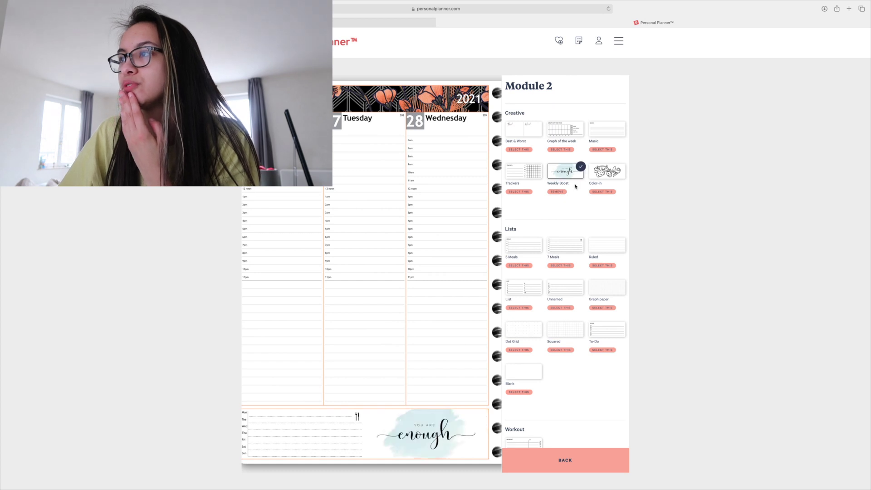
click(434, 342)
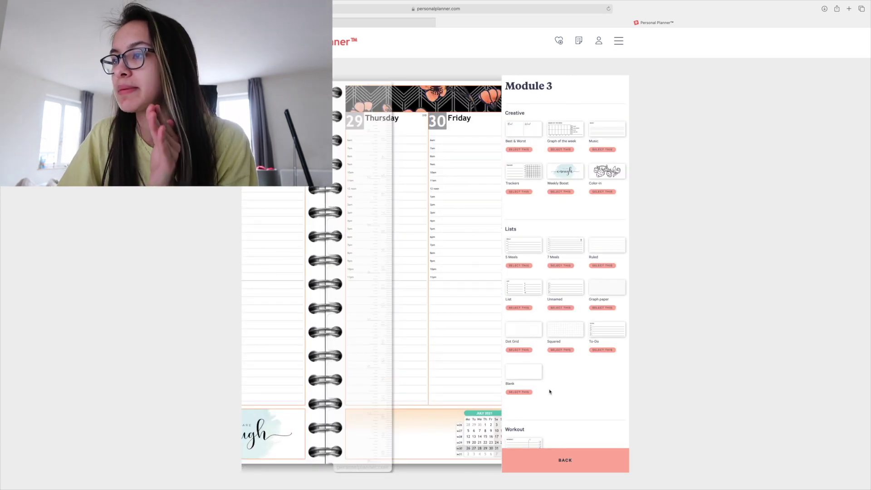
click(517, 376)
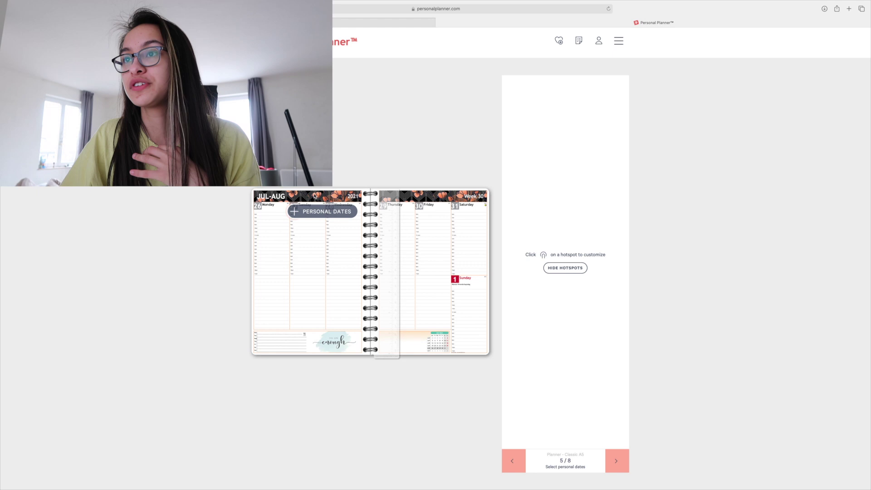
Keep the 2020/2021 personal date list and continue to the Back Pages step.
click(320, 211)
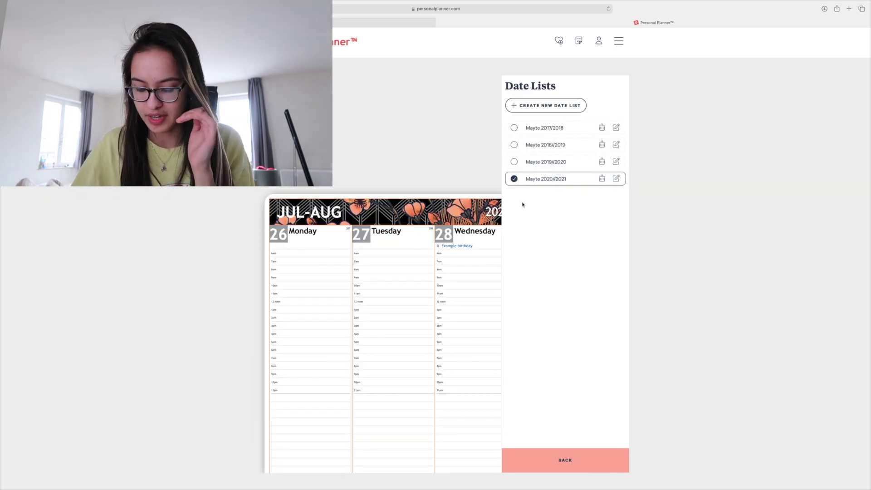
click(616, 179)
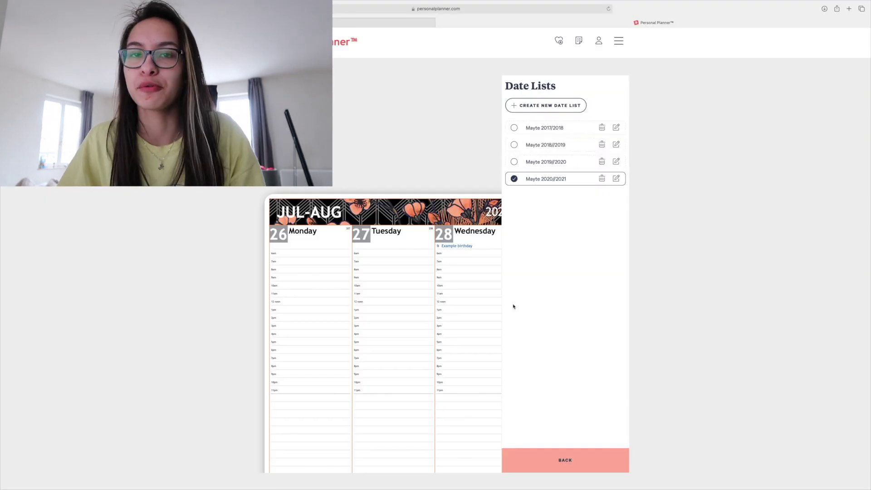
click(556, 454)
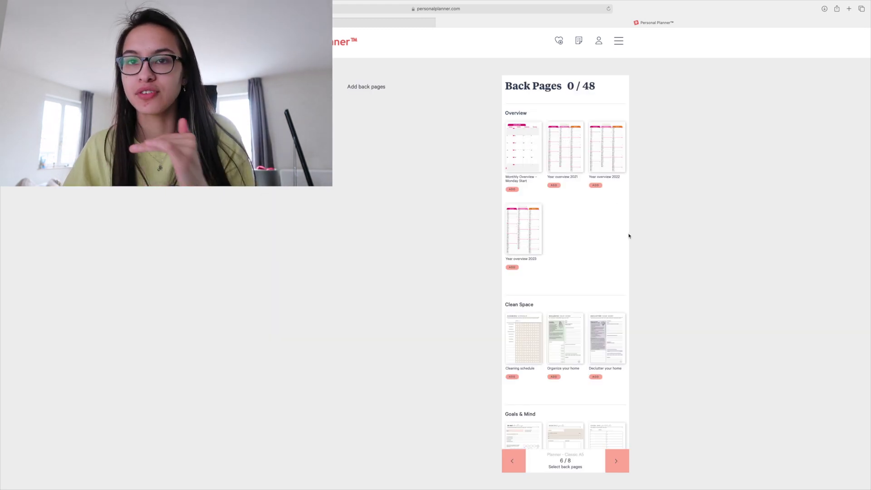
Add the Monthly Overview – Monday Start pages to the back pages.
scroll(621, 232, down, 20)
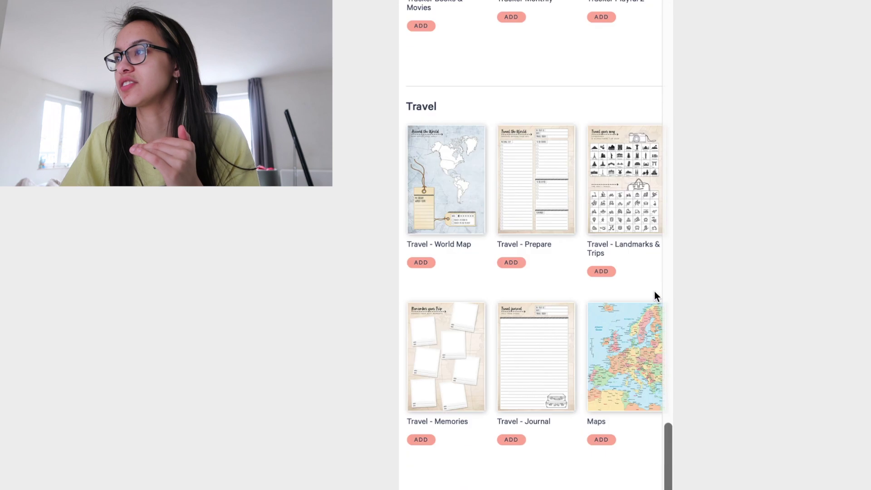
scroll(654, 296, down, 15)
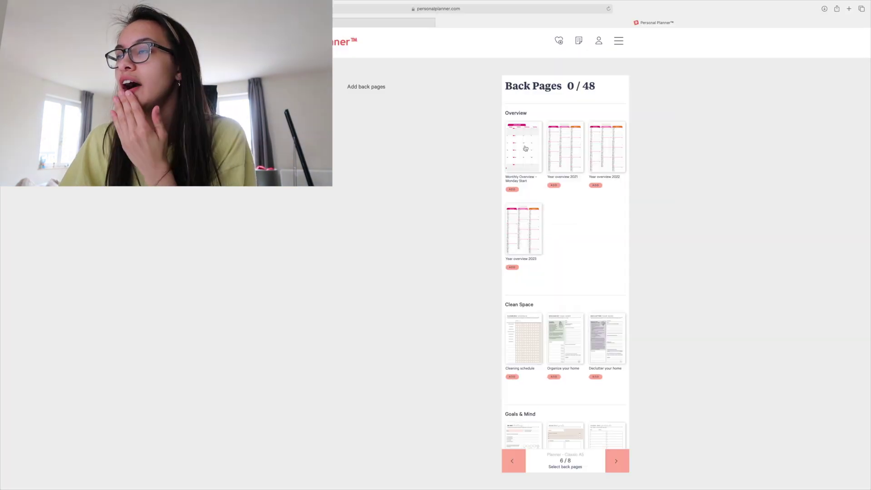
click(525, 148)
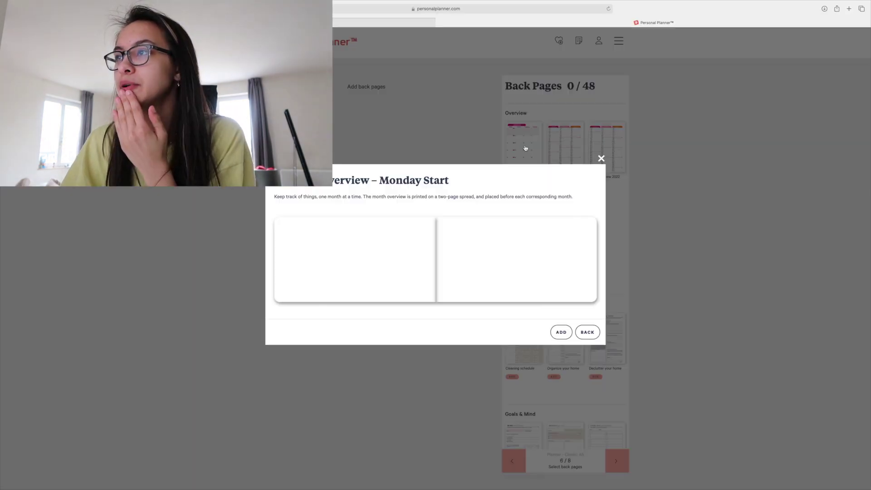
click(561, 402)
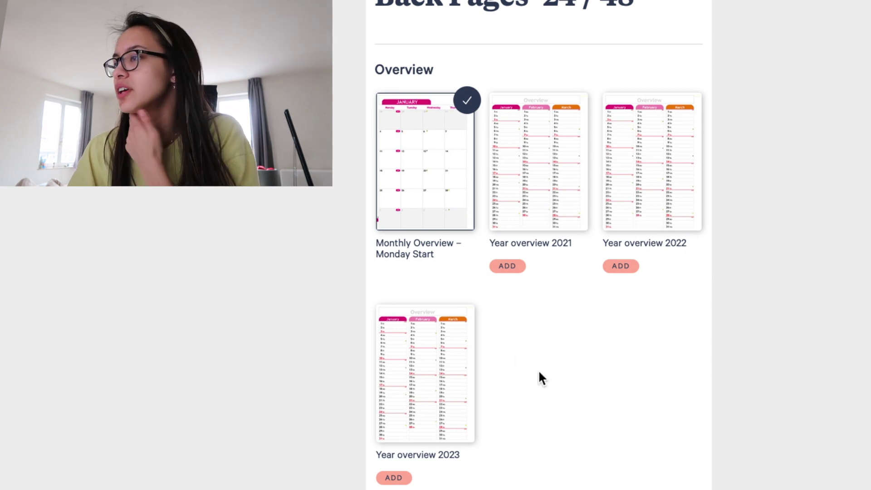
Reduce the Sudoku back pages to 2.
scroll(557, 394, down, 2)
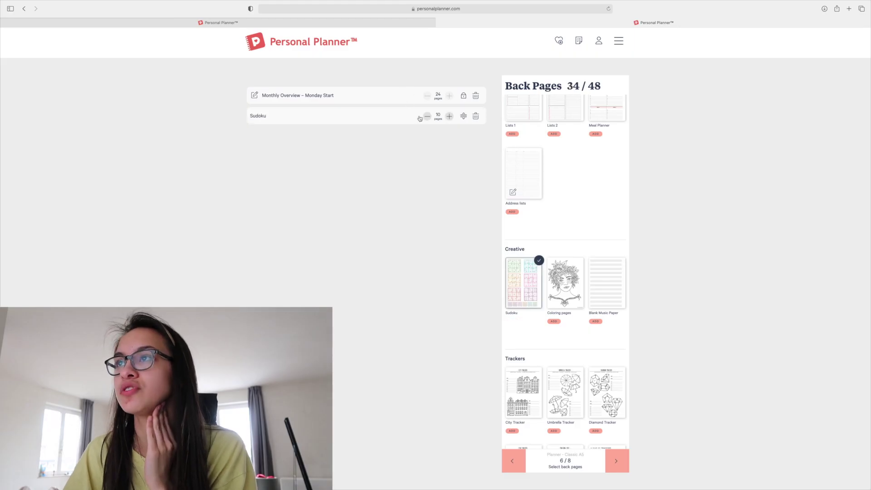
triple_click(426, 117)
triple_click(426, 117)
double_click(426, 117)
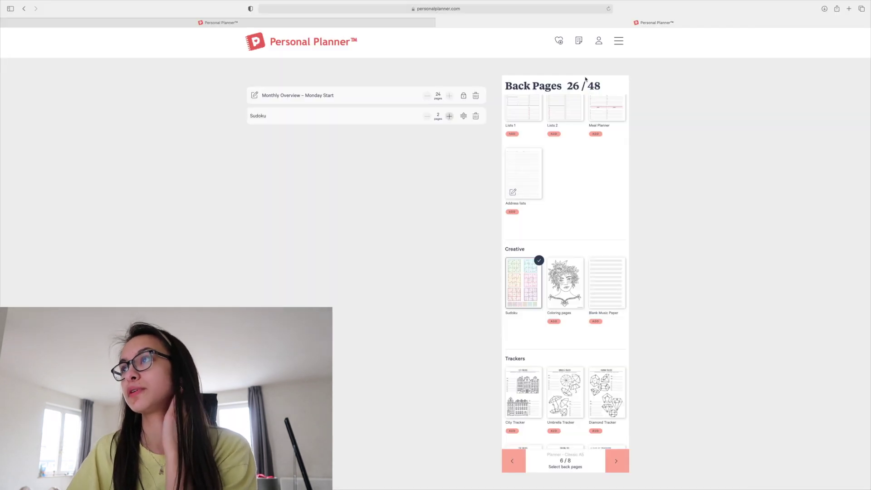
drag(605, 85, 543, 105)
click(578, 156)
scroll(579, 164, up, 5)
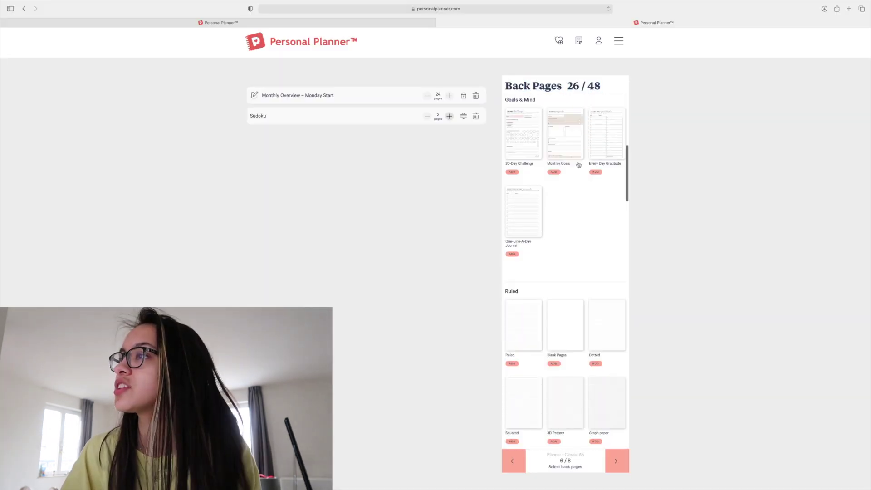
scroll(576, 164, up, 5)
Add the Cleaning schedule pages (4 pages covering 52 weeks).
click(529, 276)
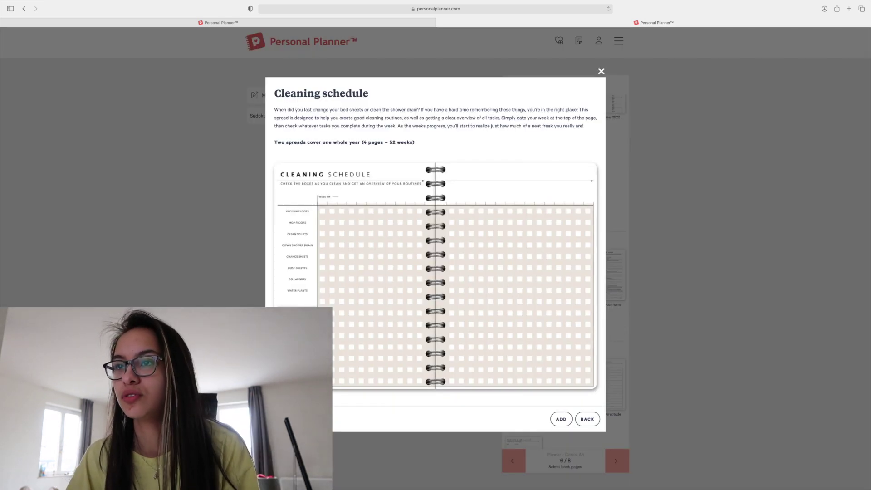
drag(332, 139, 463, 144)
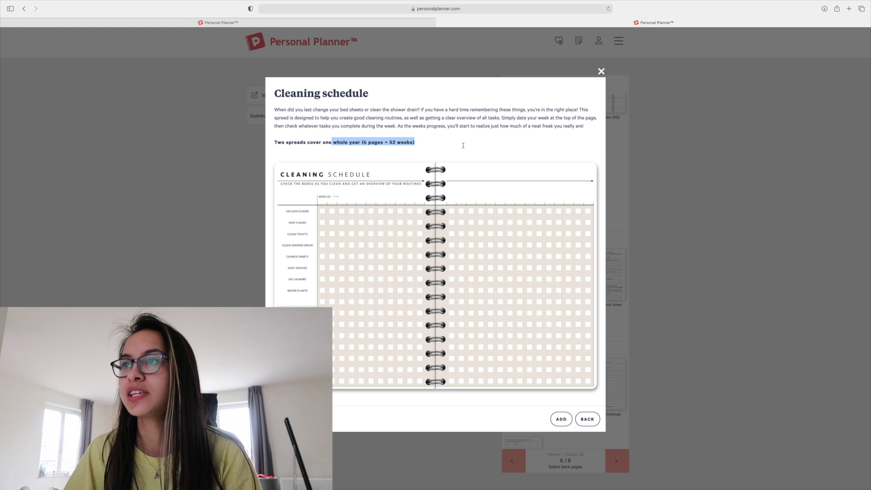
click(464, 145)
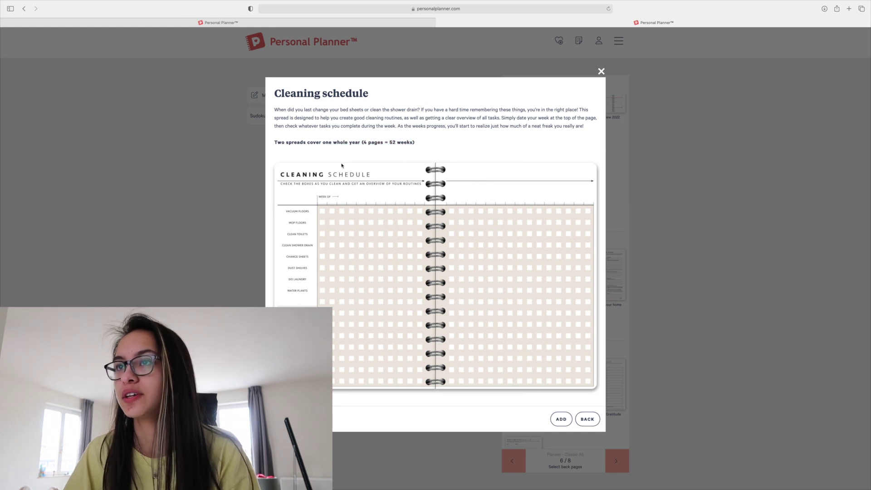
key(Escape)
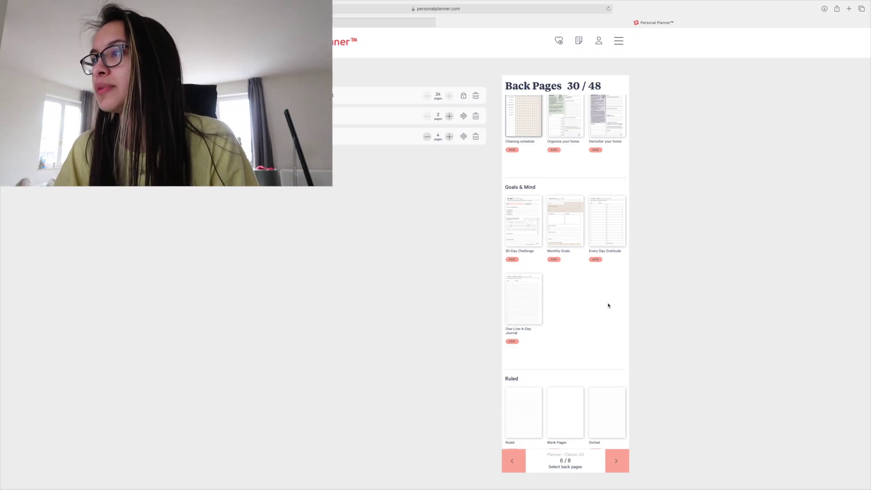
Add Ruled pages and increase them to 18, filling the back pages to 48/48.
scroll(605, 294, down, 5)
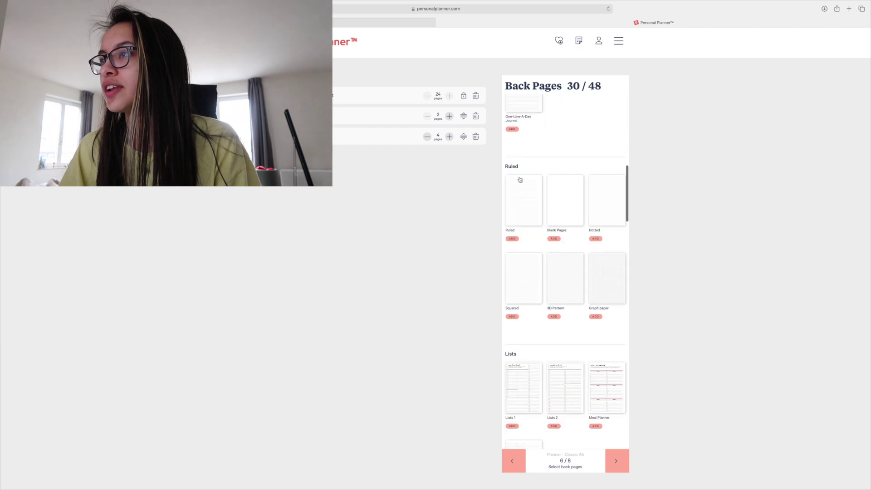
click(519, 198)
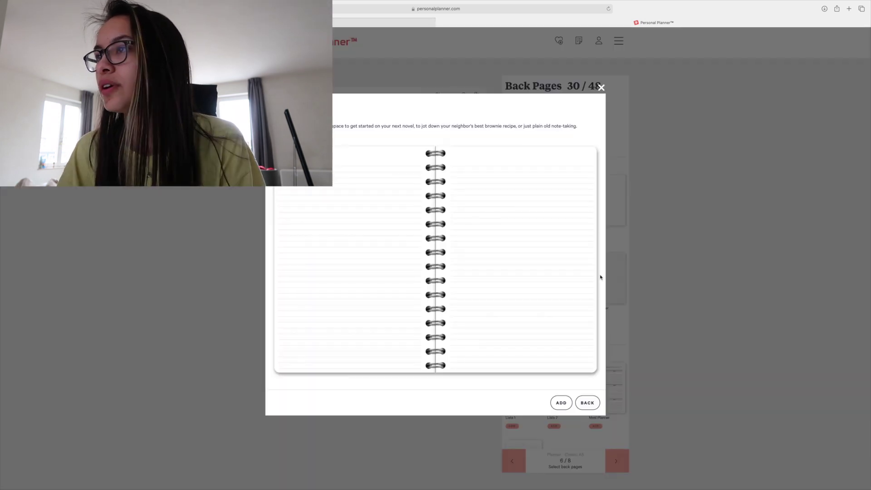
click(561, 402)
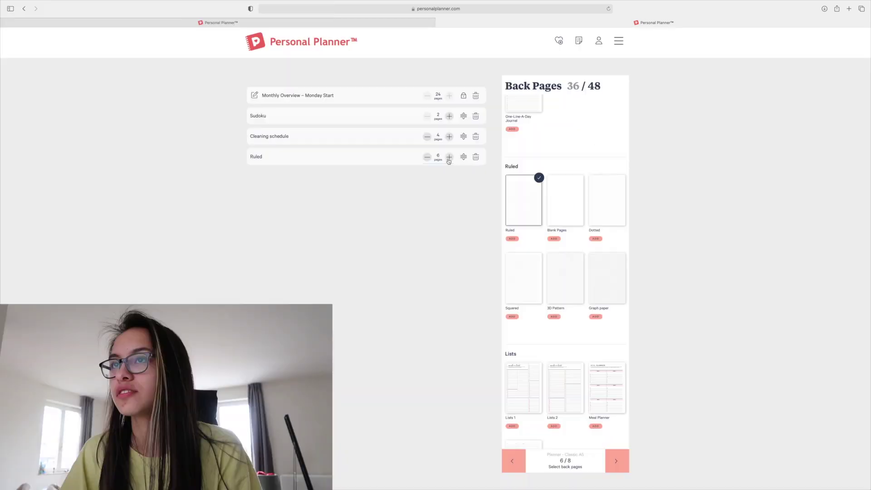
click(449, 157)
click(449, 157)
click(449, 157)
click(449, 157)
click(448, 157)
click(449, 157)
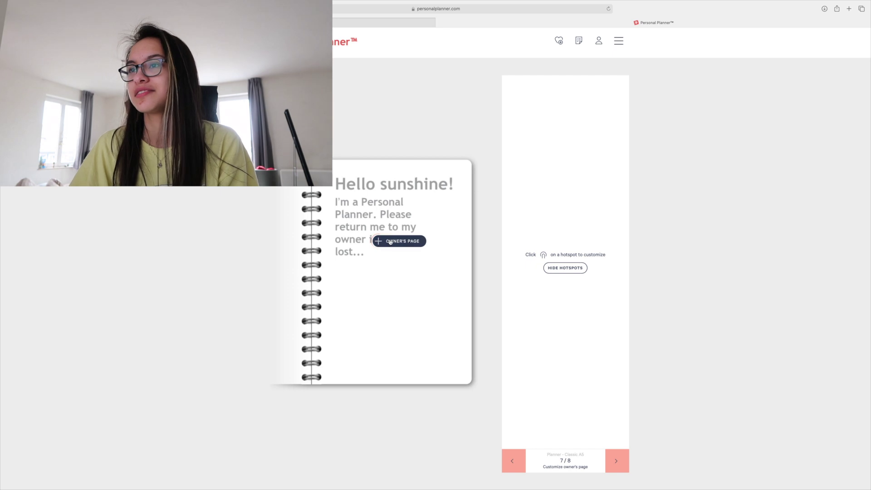
Set the owner's page text placement to centre.
click(390, 242)
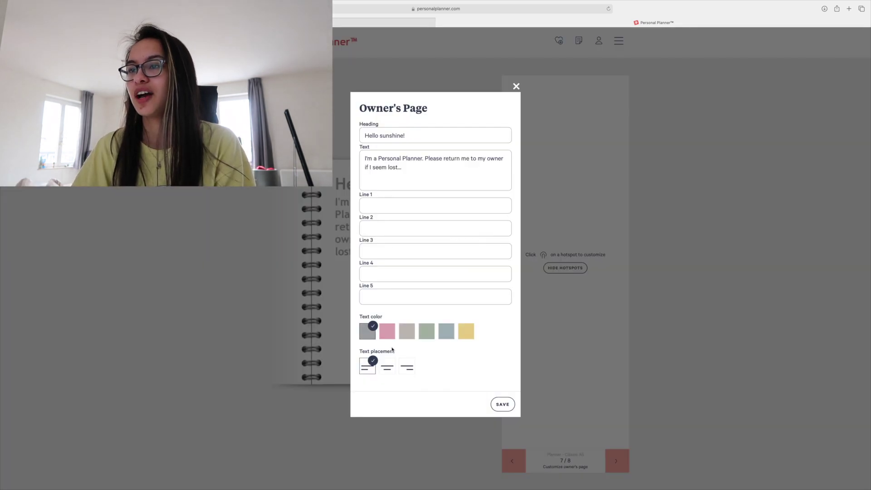
click(388, 367)
click(408, 368)
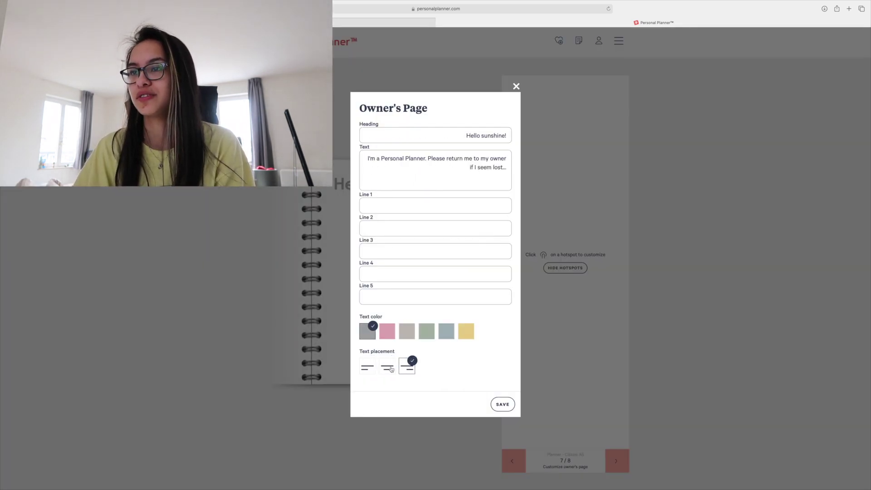
click(392, 368)
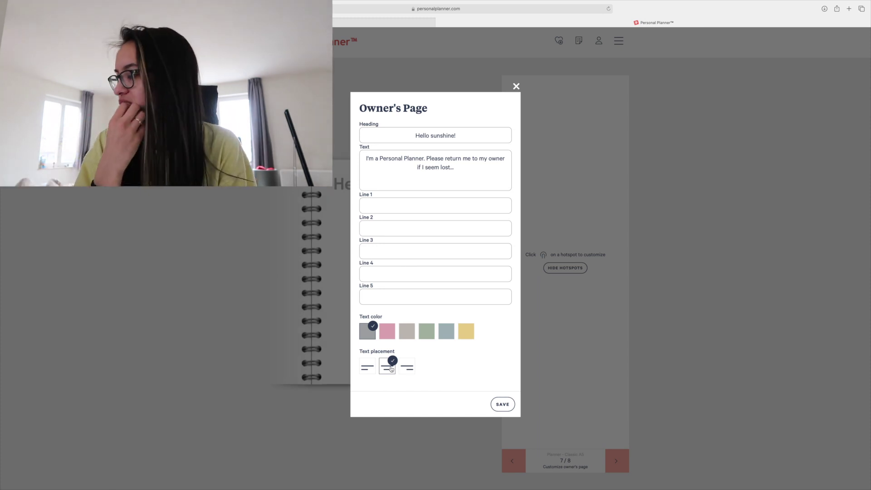
Fill the contact lines with the owner's name, e-mail, website and 'Everything is better with music...' plus music notes.
click(388, 211)
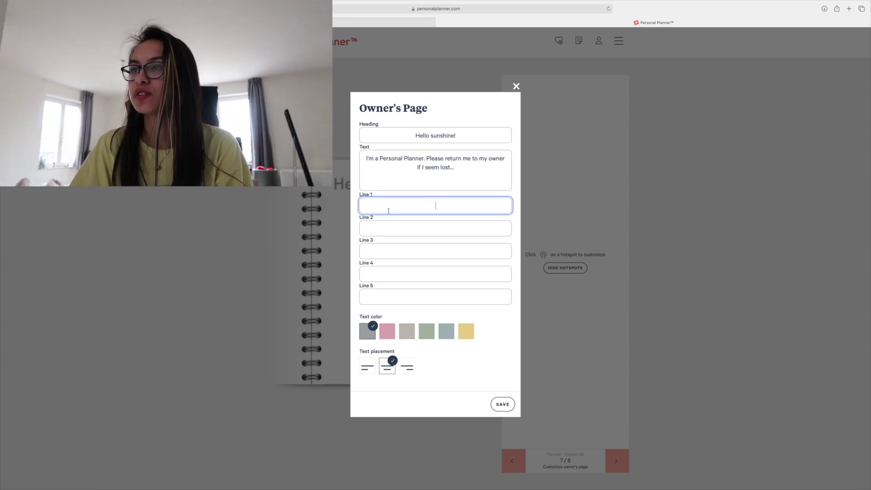
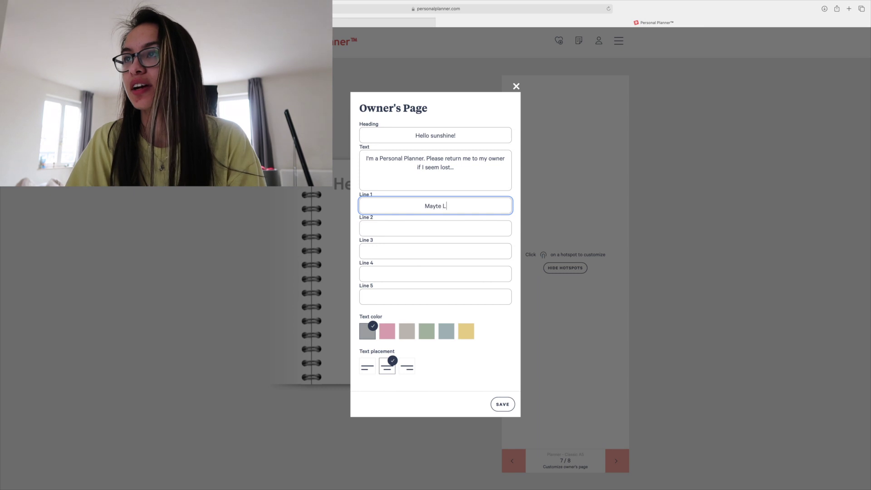
key(Tab)
key(Tab)
key(Tab)
text(Everything is better with music...)
key(Tab)
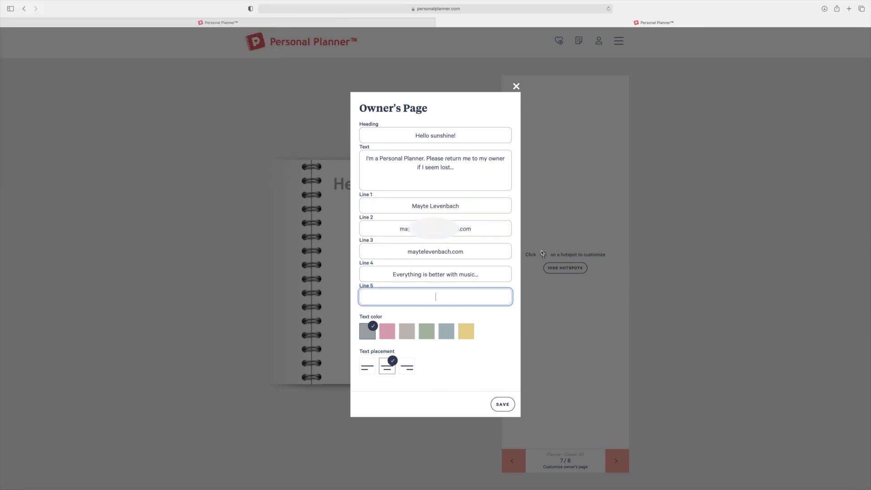
key(ctrl+super+space)
double_click(575, 356)
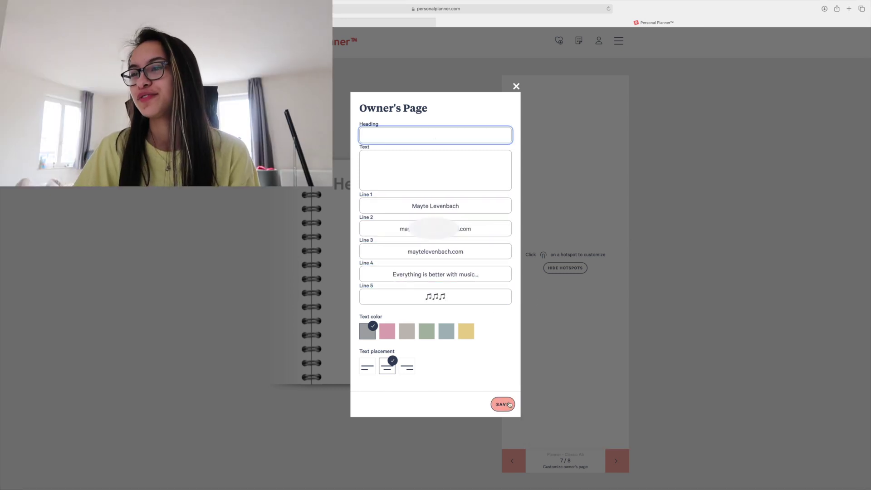
Enter three Bible verses in the body text, starting 'I can do all things through Christ...', with a heart.
click(502, 404)
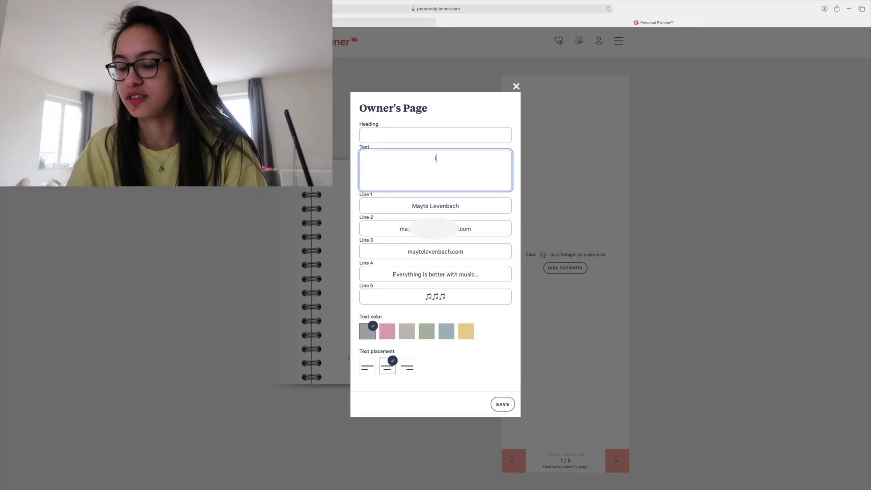
text(I can do all things through Ch)
text(rist who strengthens me...)
key(Return)
key(ctrl+super+space)
double_click(721, 344)
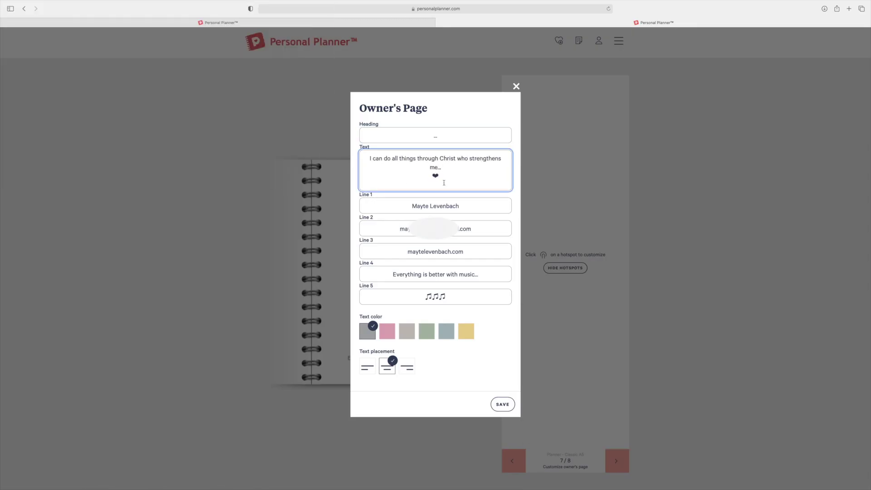
key(Return)
text(For I know the plans I have for you, delares the Lord, plans to prosper you and not to harm you, plans to give you hope and a future...)
key(Return)
text(Those who hope in the Lord will renew their strength.)
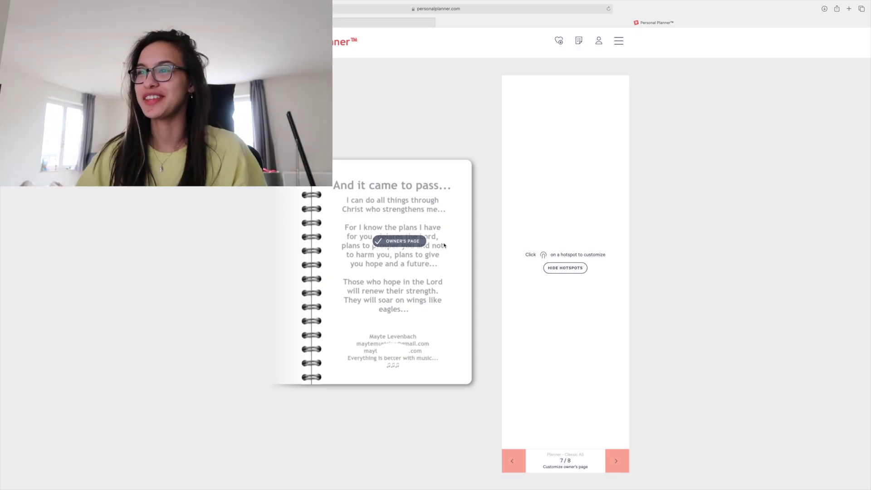
Open the 8/8 summary and review the back cover and included plastic pocket and sticker sheet.
click(618, 451)
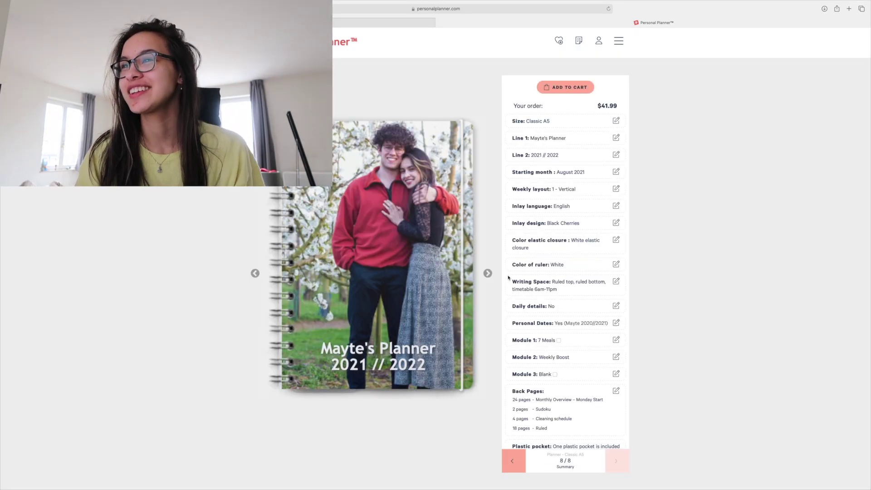
click(487, 273)
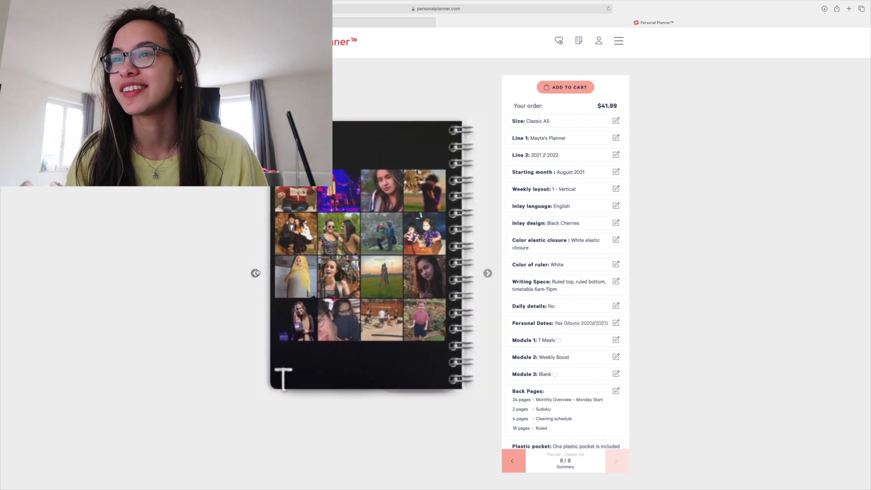
scroll(564, 409, down, 2)
drag(597, 407, 517, 389)
drag(379, 259, 381, 259)
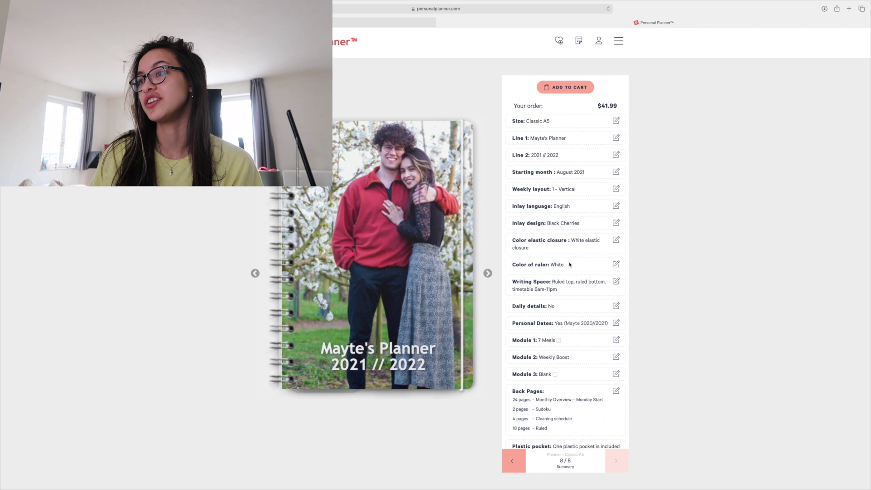
scroll(570, 265, down, 1)
Return to back pages and flip the preview through the photo-grid back cover to the front cover.
click(517, 461)
click(519, 462)
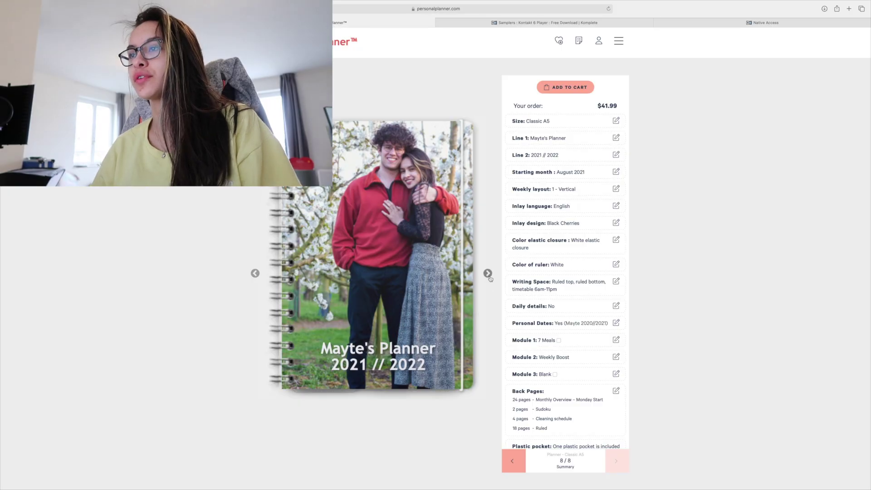
click(488, 274)
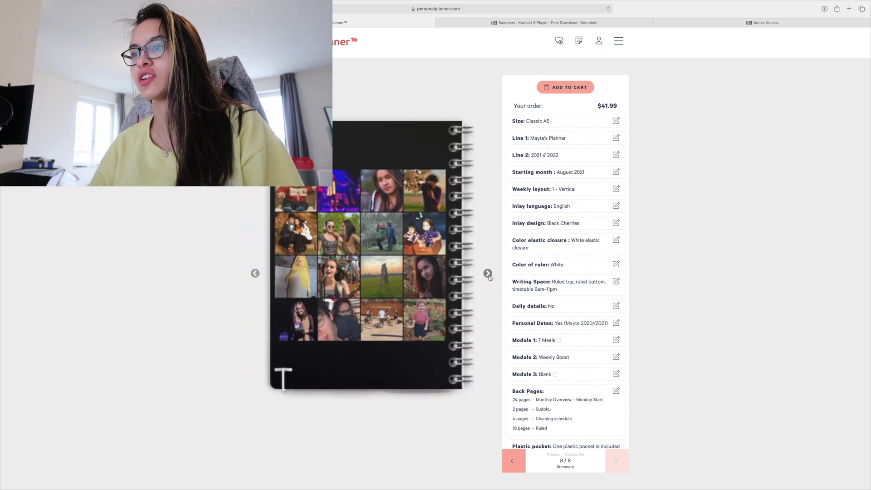
click(488, 274)
click(255, 273)
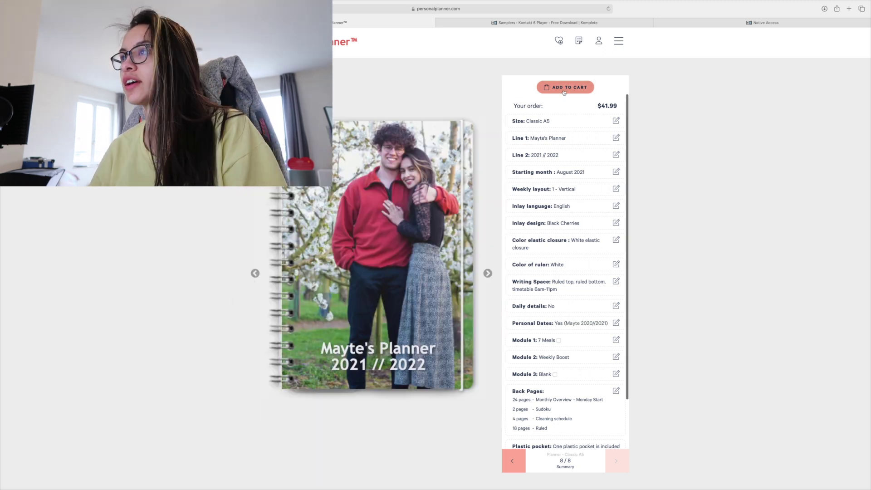
Add the $41.99 Classic A5 planner to the cart and browse the Frixion refill accessories.
click(565, 87)
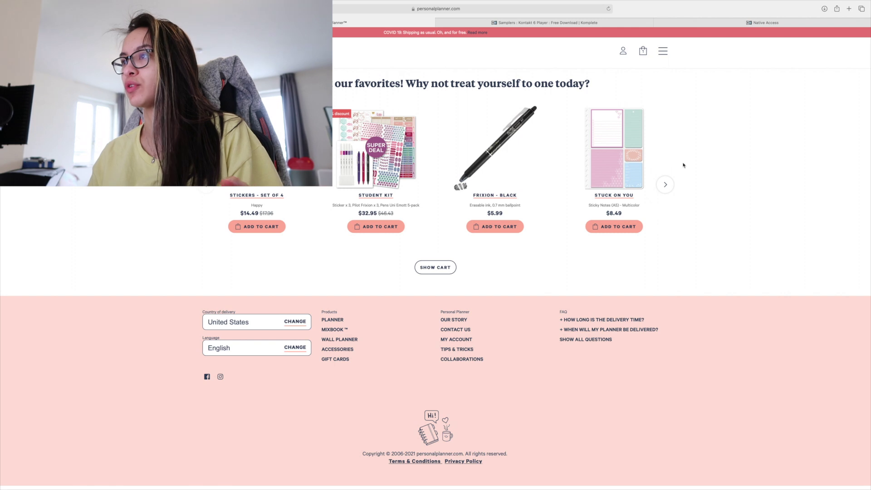
click(665, 184)
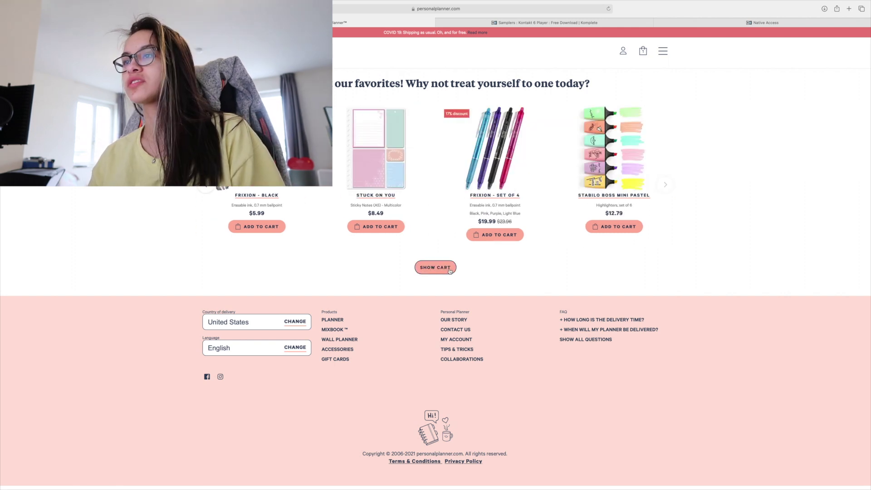
click(449, 271)
scroll(655, 363, down, 12)
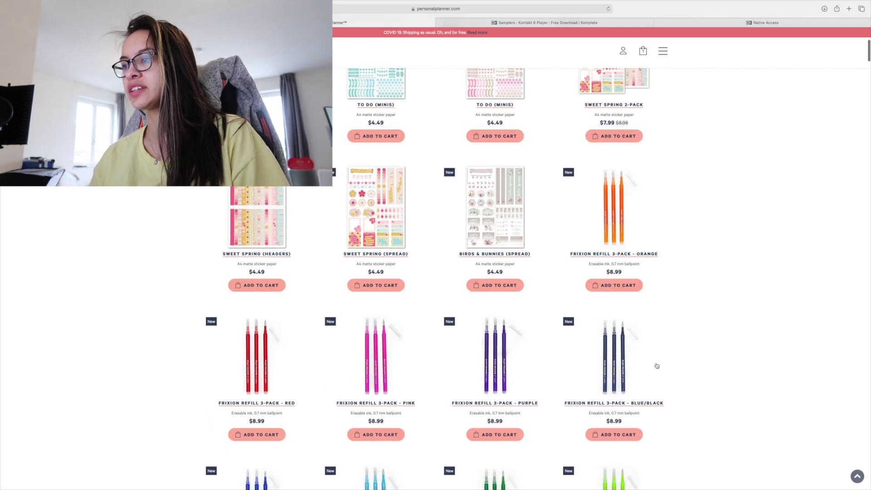
Add the black Frixion refill 3-pack and complete the €34.85 order, checking the processing message.
click(257, 443)
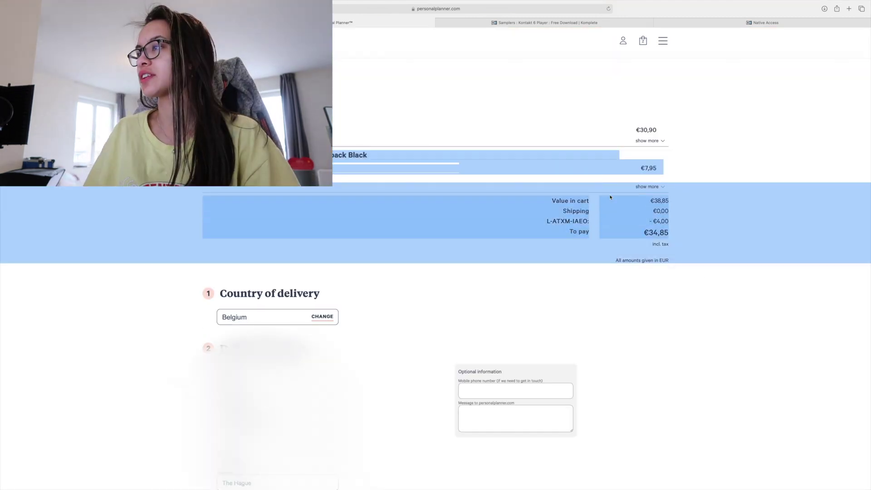
scroll(713, 256, down, 10)
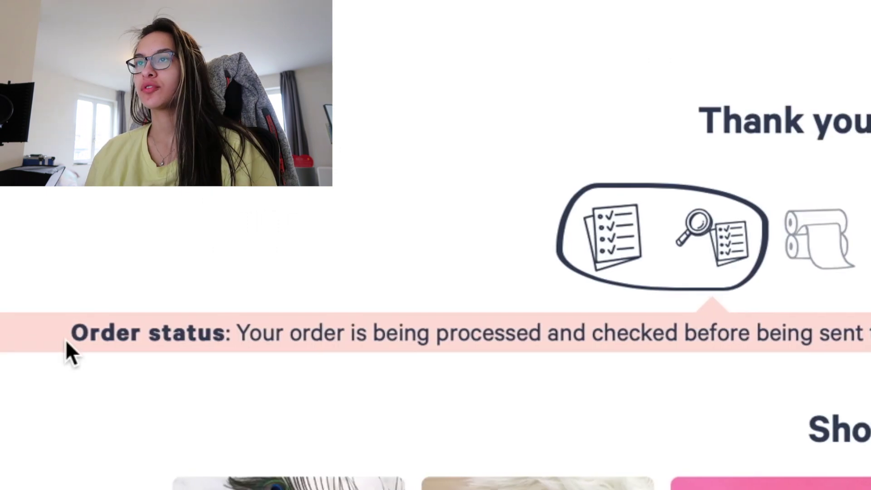
drag(36, 341, 635, 395)
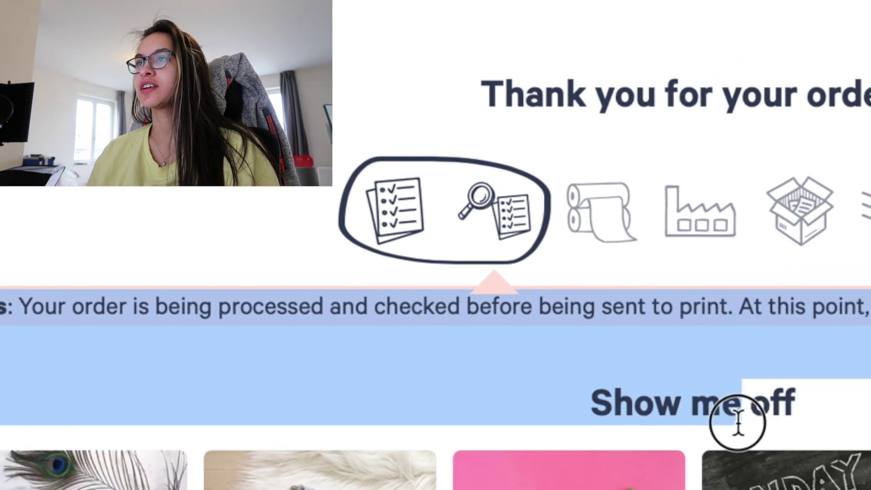
click(799, 287)
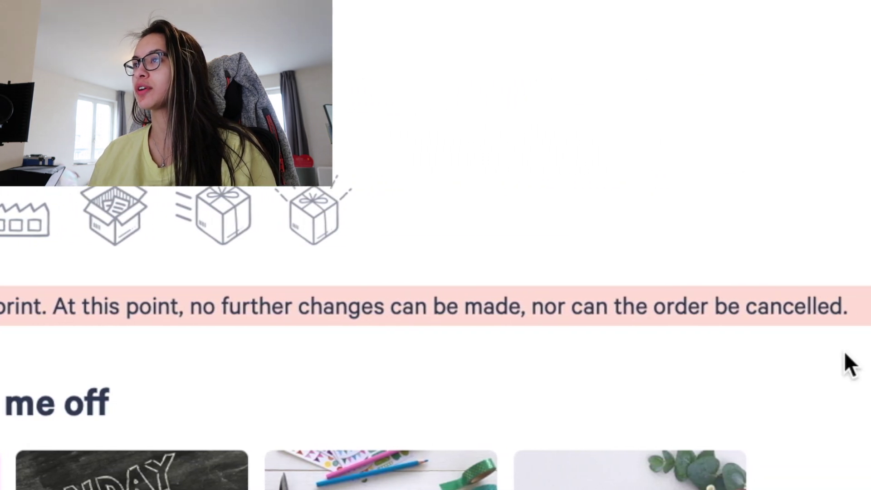
Enlarge the planner photo mockup on the thank-you page, then close it.
click(563, 188)
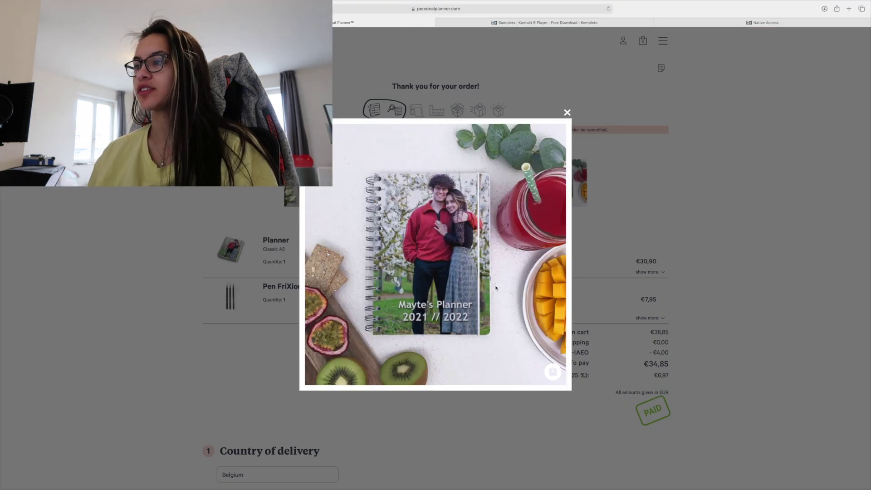
click(500, 244)
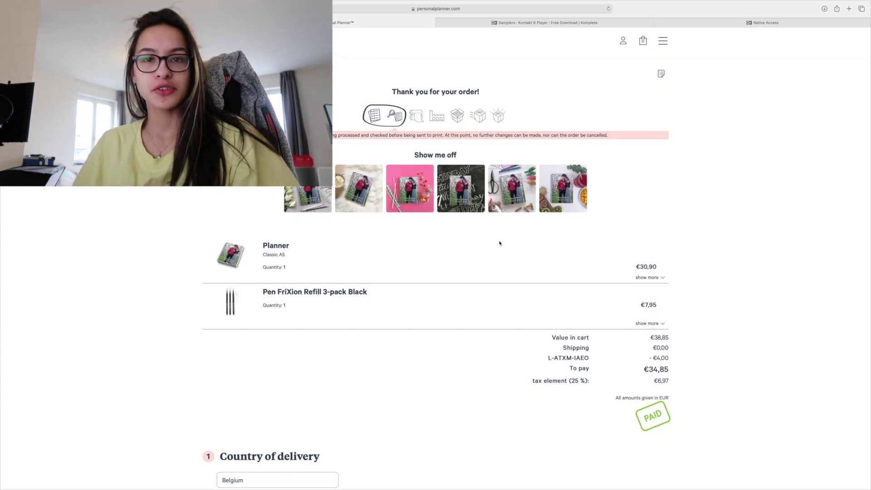